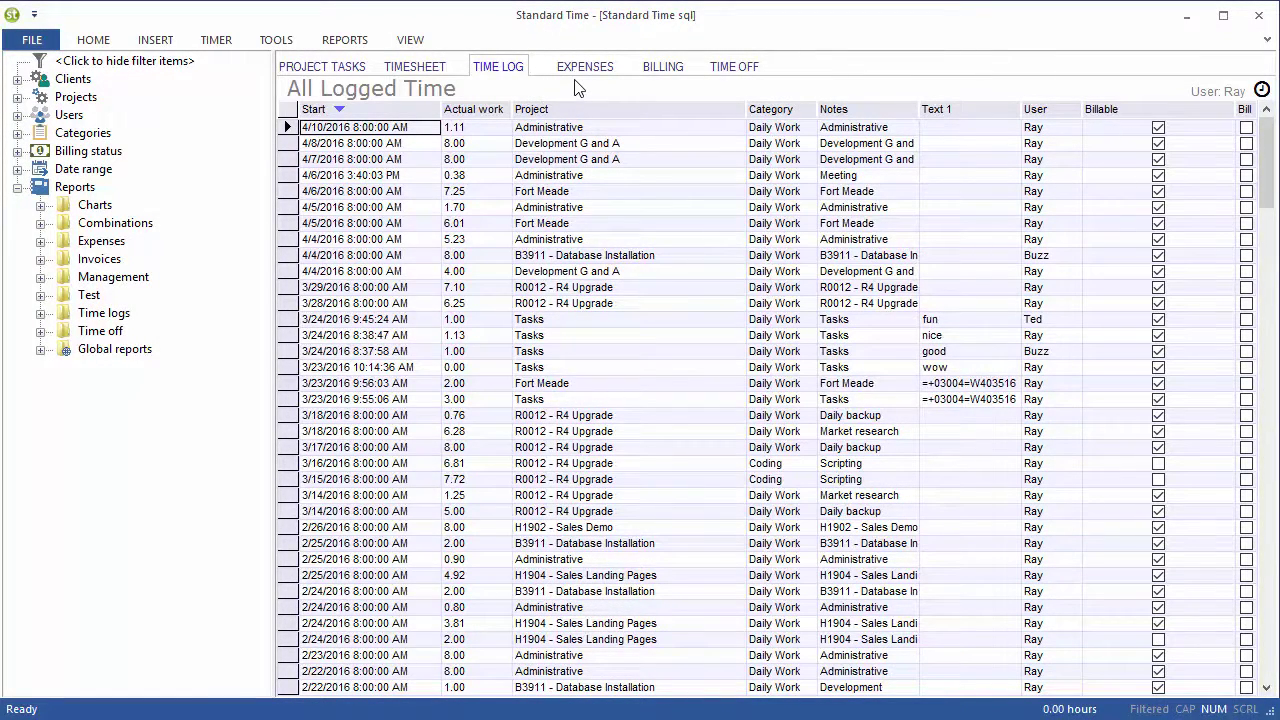
In the Barcode window, scan CODING, an employee name and ADMINISTRATIVE to start a timer, then scan STOP
key(ctrl+b)
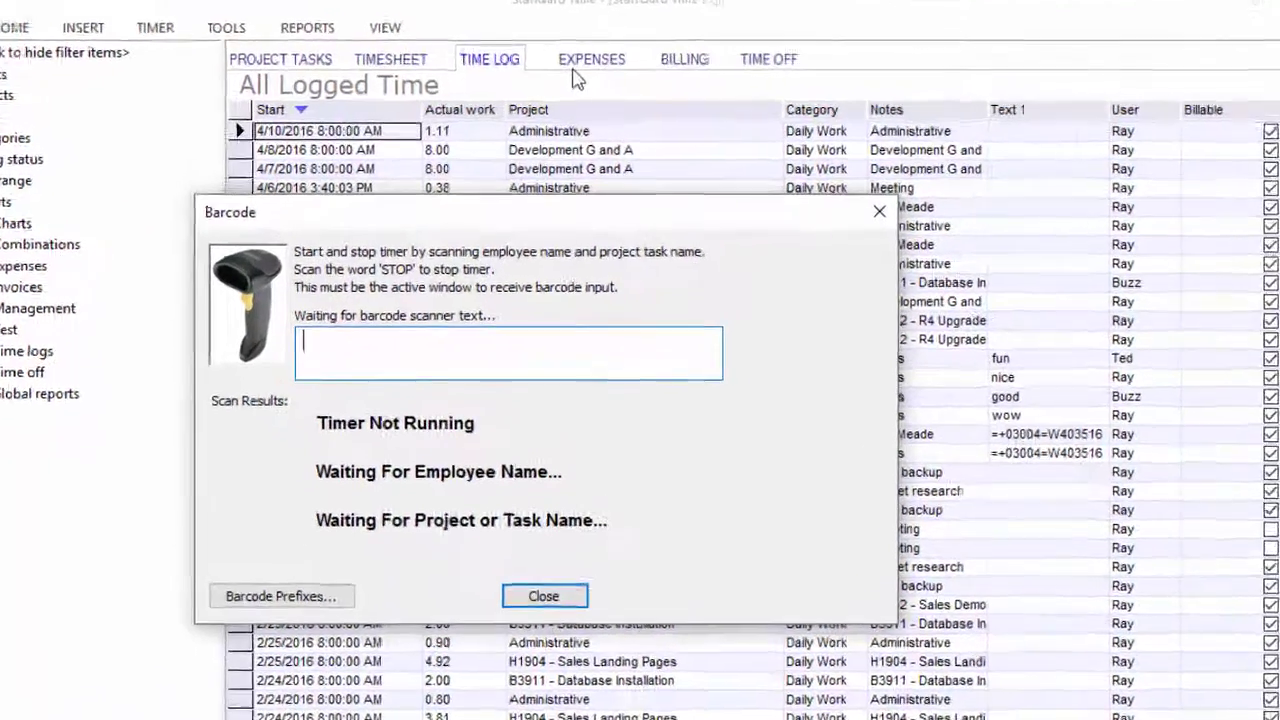
text(CODING)
key(Return)
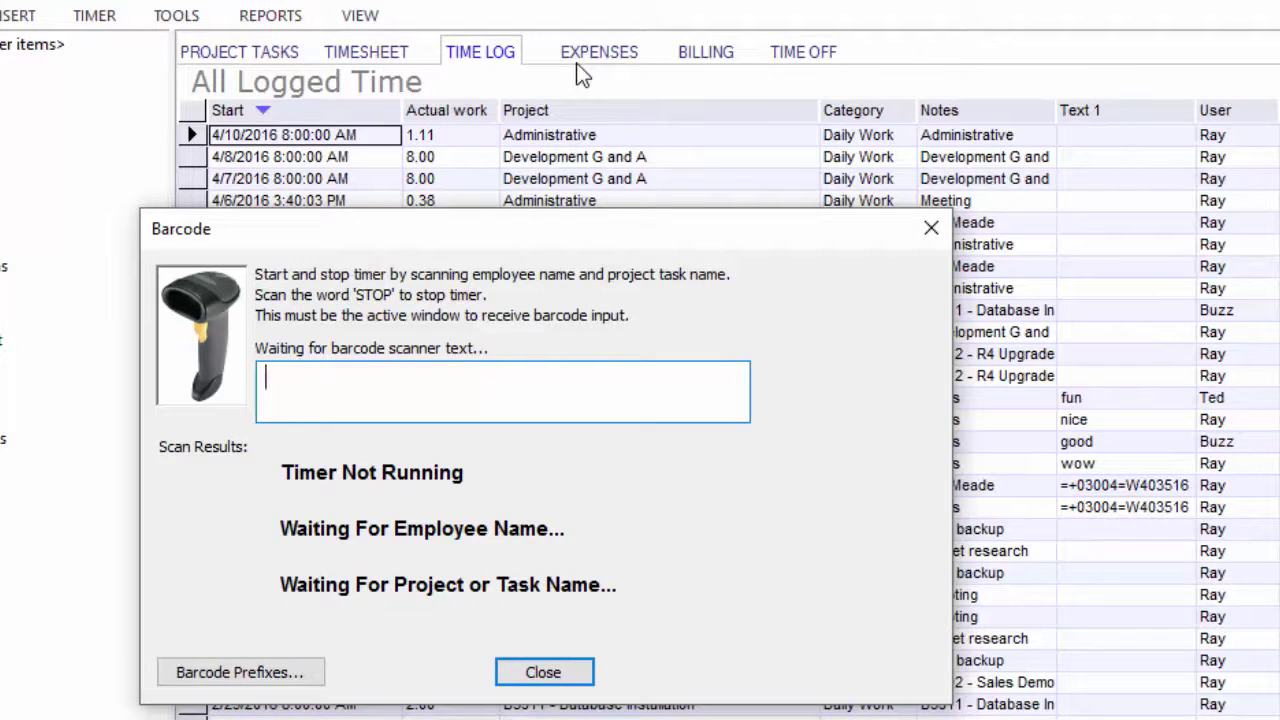
text(Ray)
key(Return)
text(ADMINISTRATIVE)
key(Return)
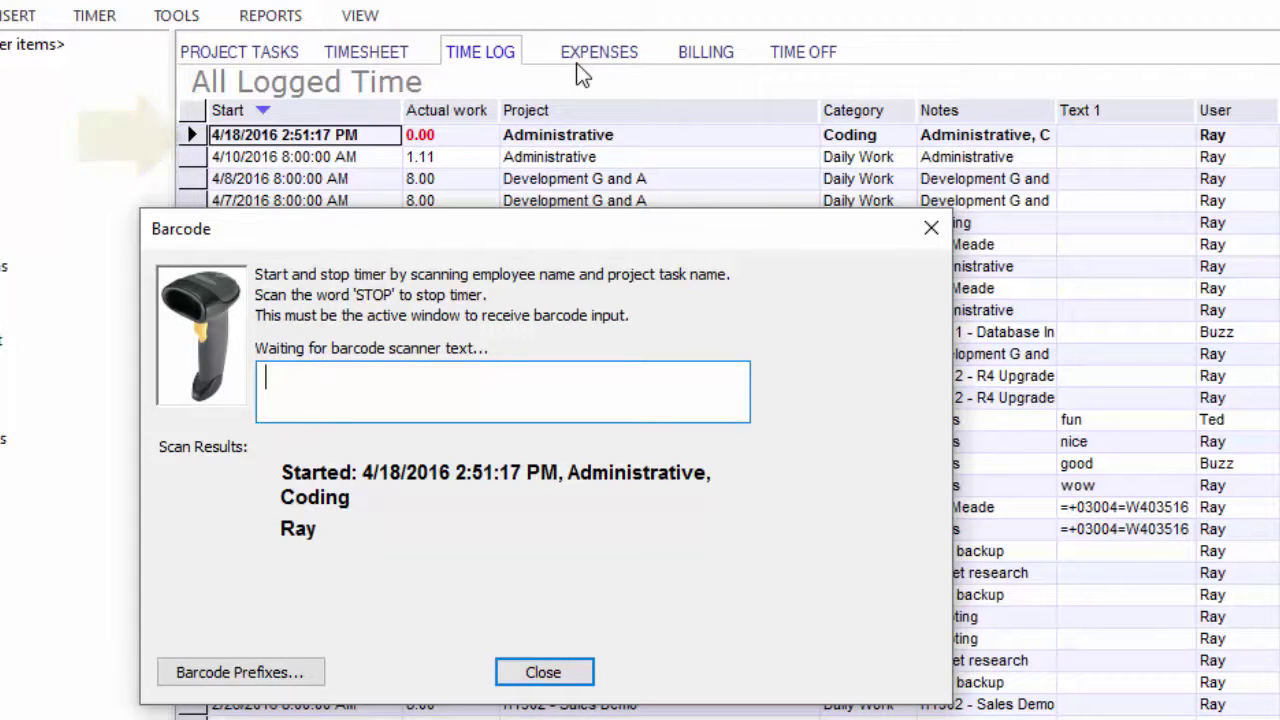
text(STOP)
key(Return)
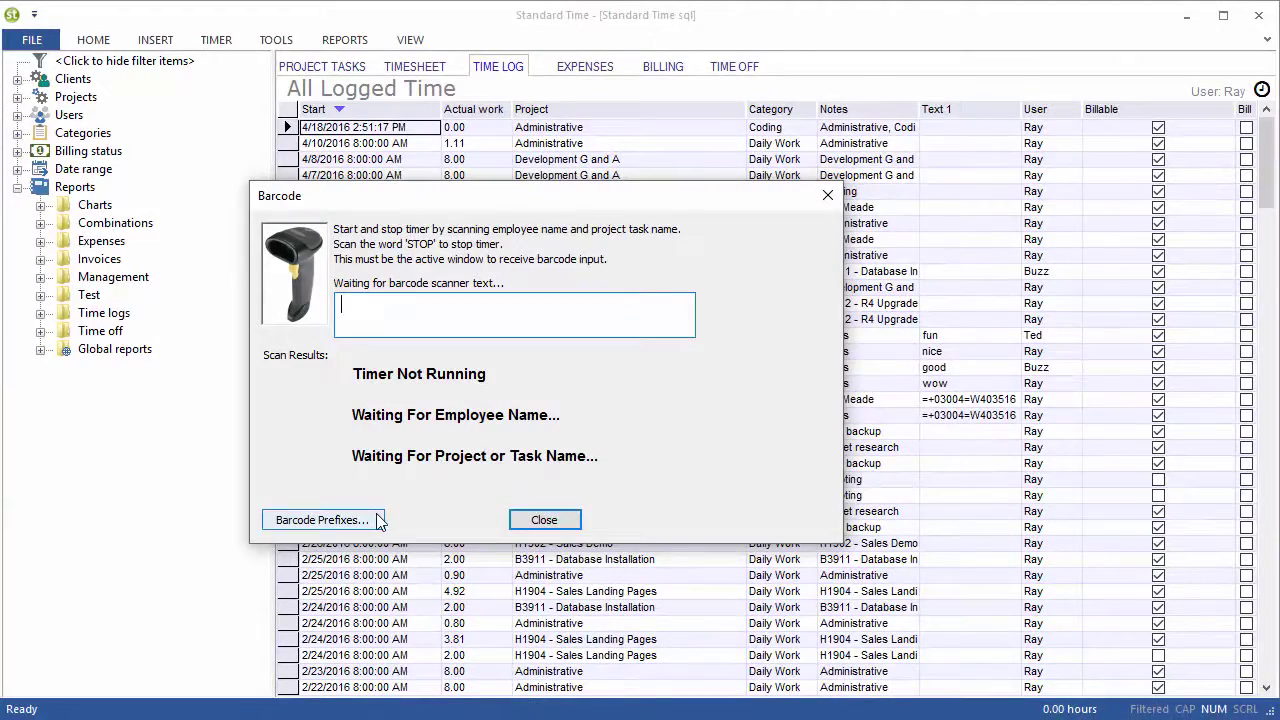
Open Barcode Prefixes and inspect the mygun1_ and mygun2_ prefixes and their Name fields
click(378, 520)
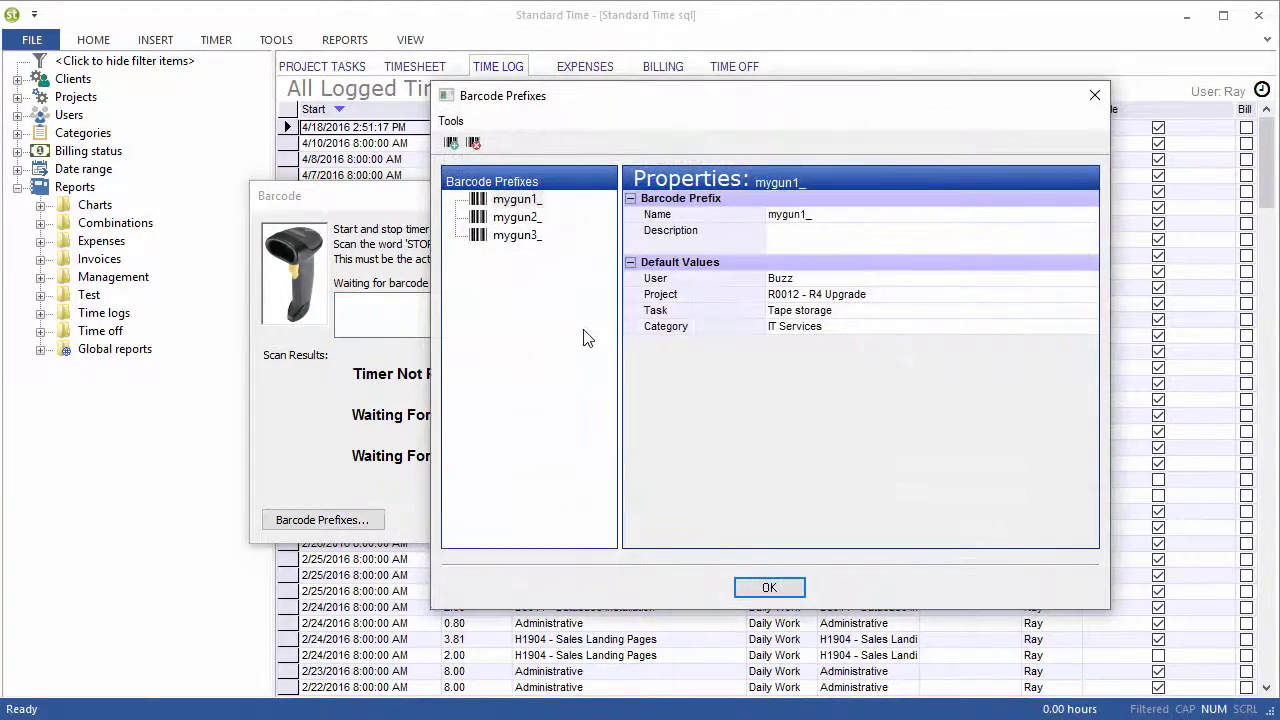
click(476, 203)
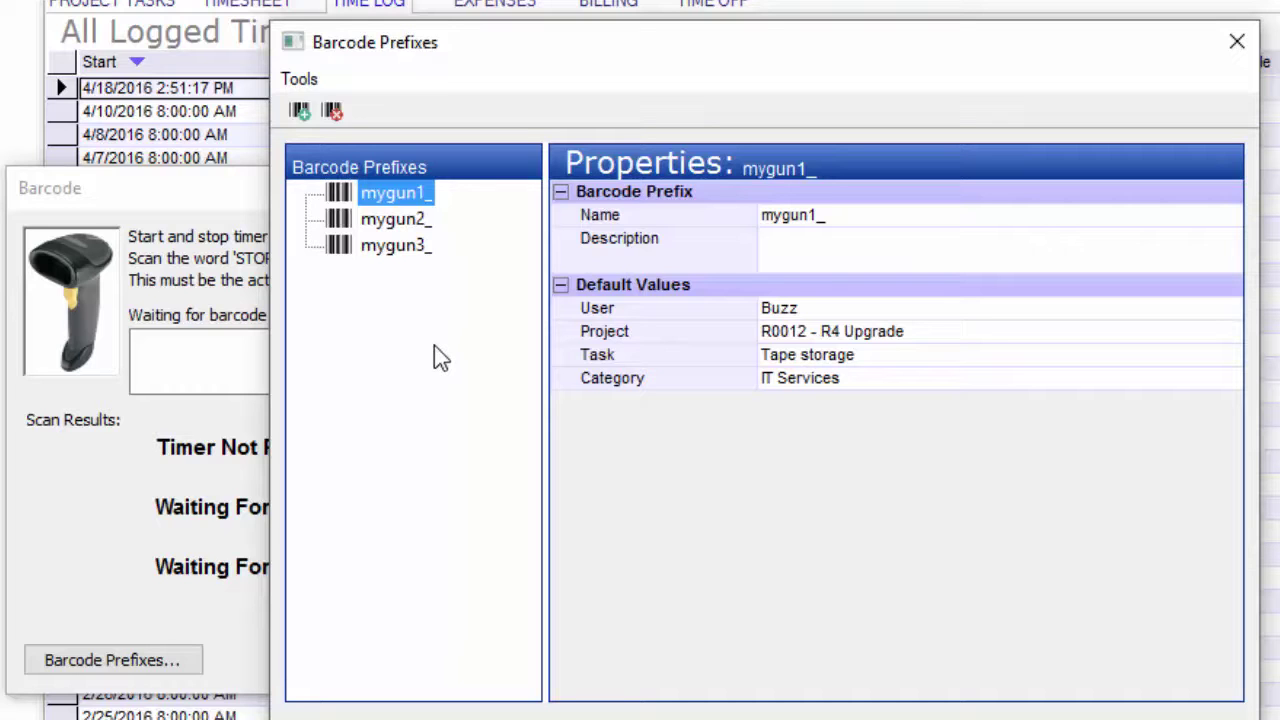
click(893, 220)
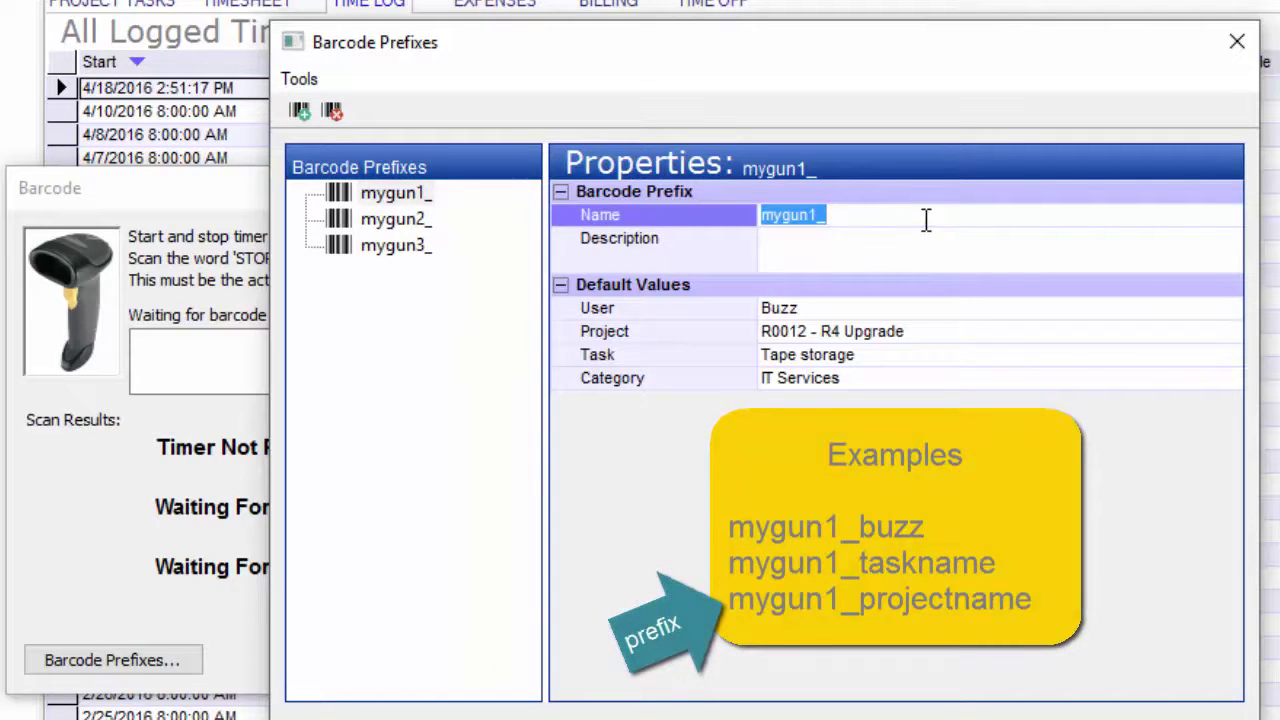
click(390, 219)
click(895, 214)
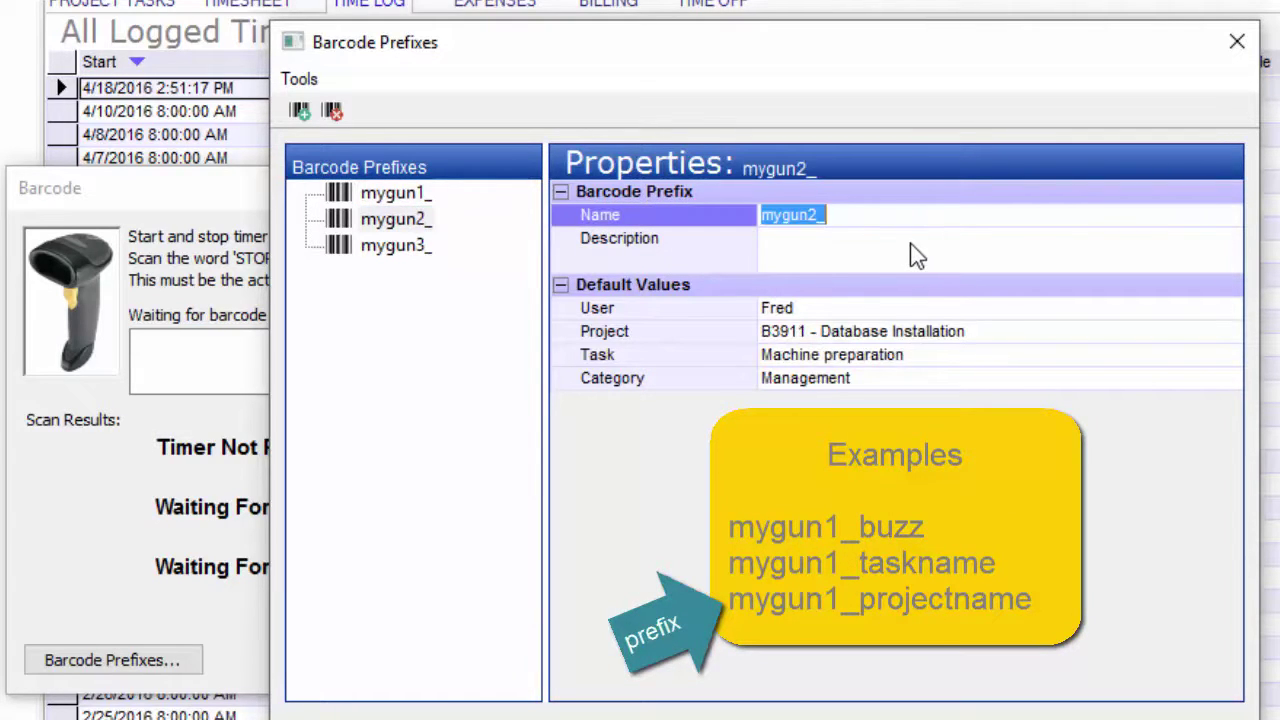
click(372, 194)
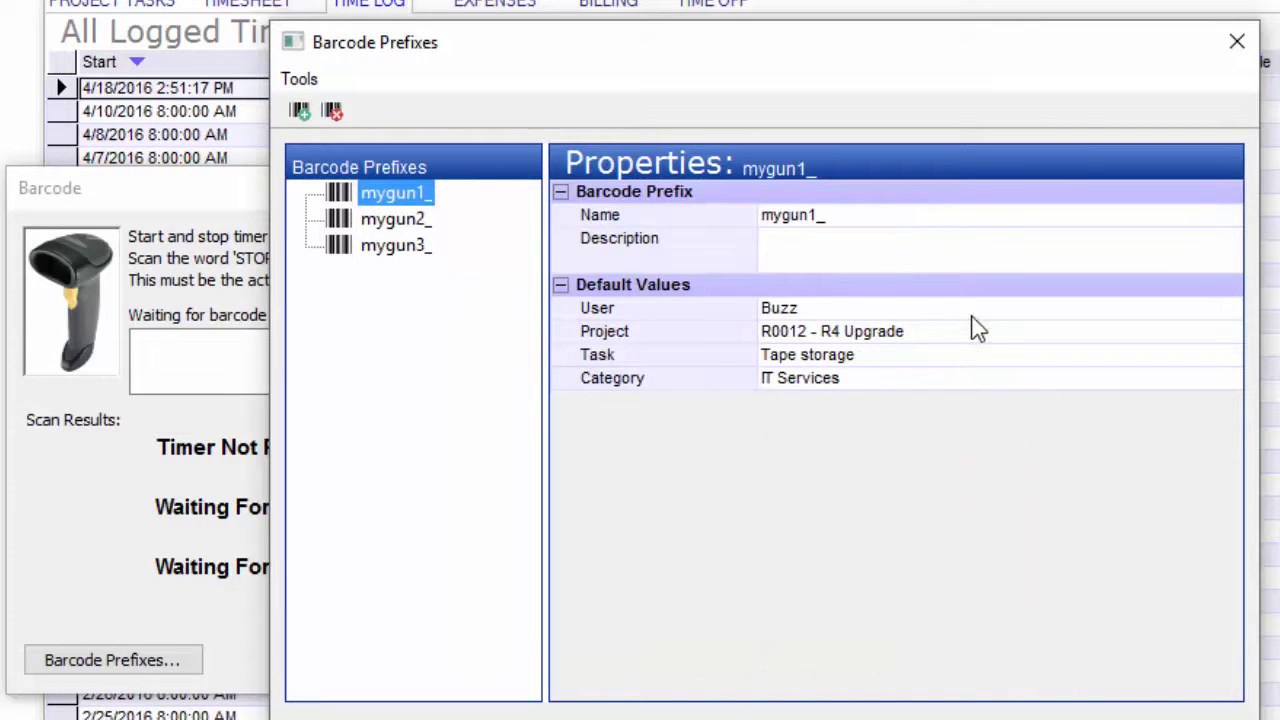
Check mygun1_'s defaults (project R0012 - R4 Upgrade, task Tape storage, category IT Services), then view mygun2_ and mygun3_
click(977, 310)
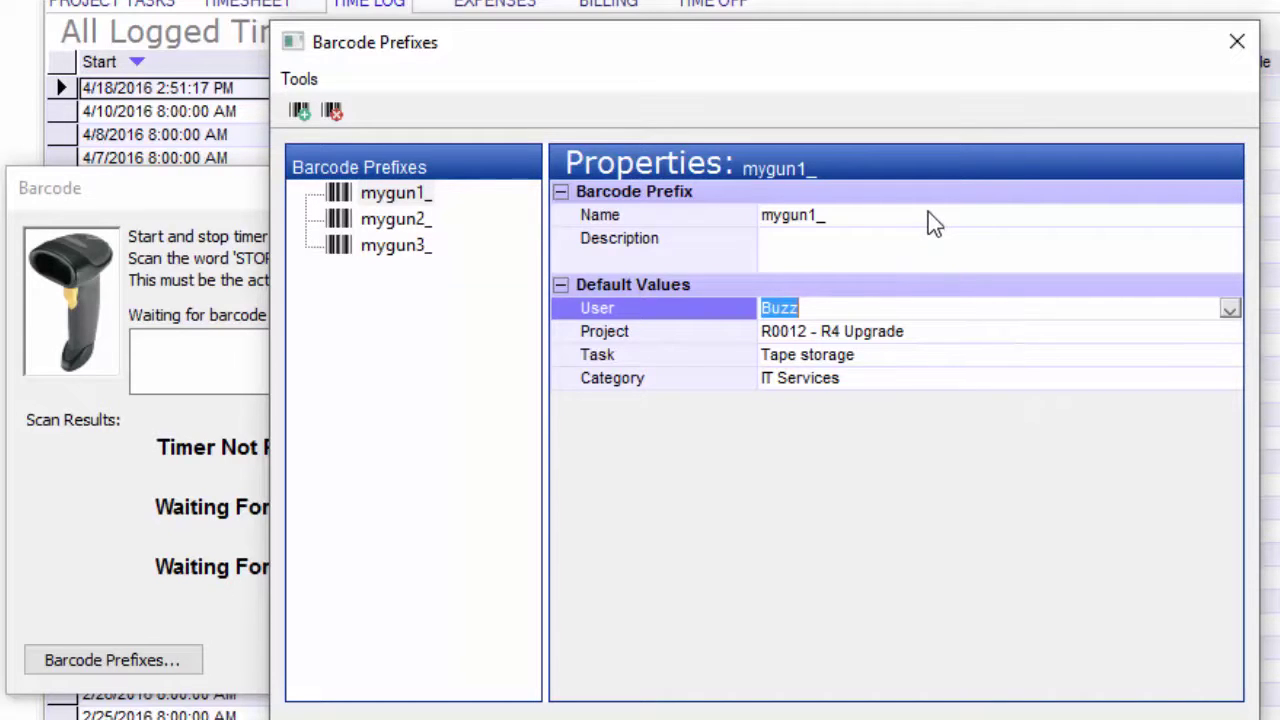
click(928, 214)
click(1013, 310)
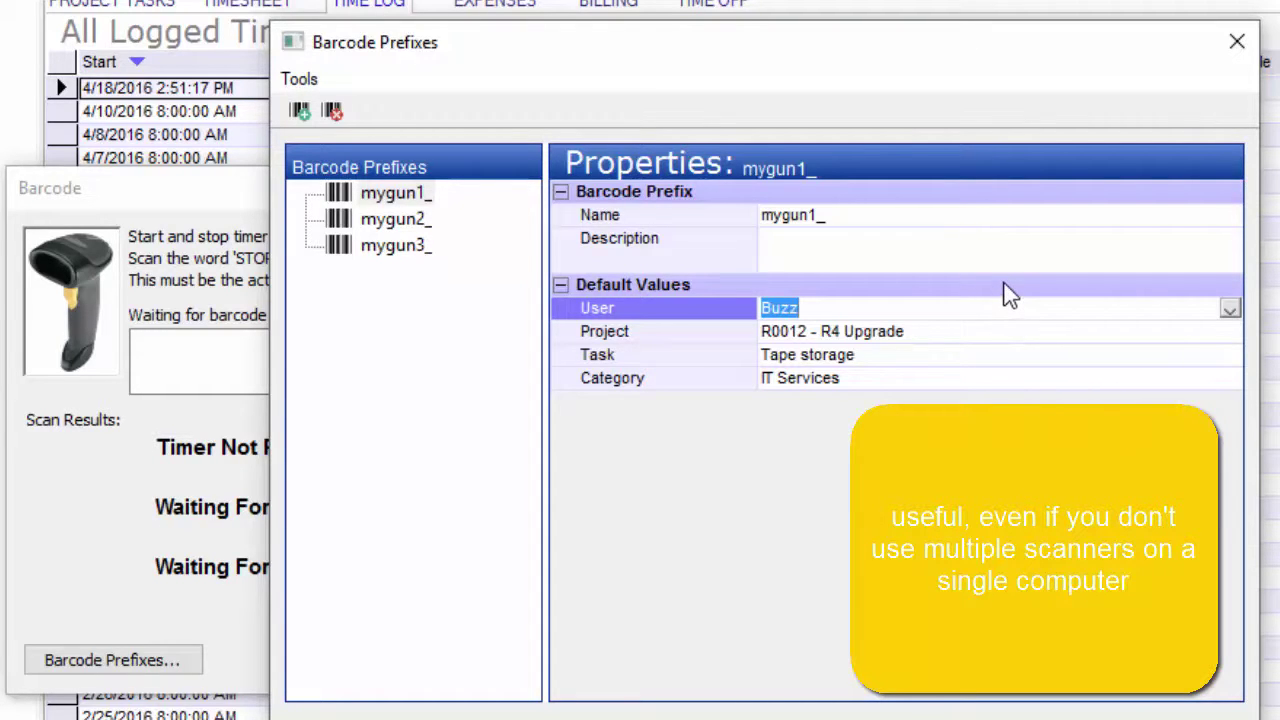
click(1066, 334)
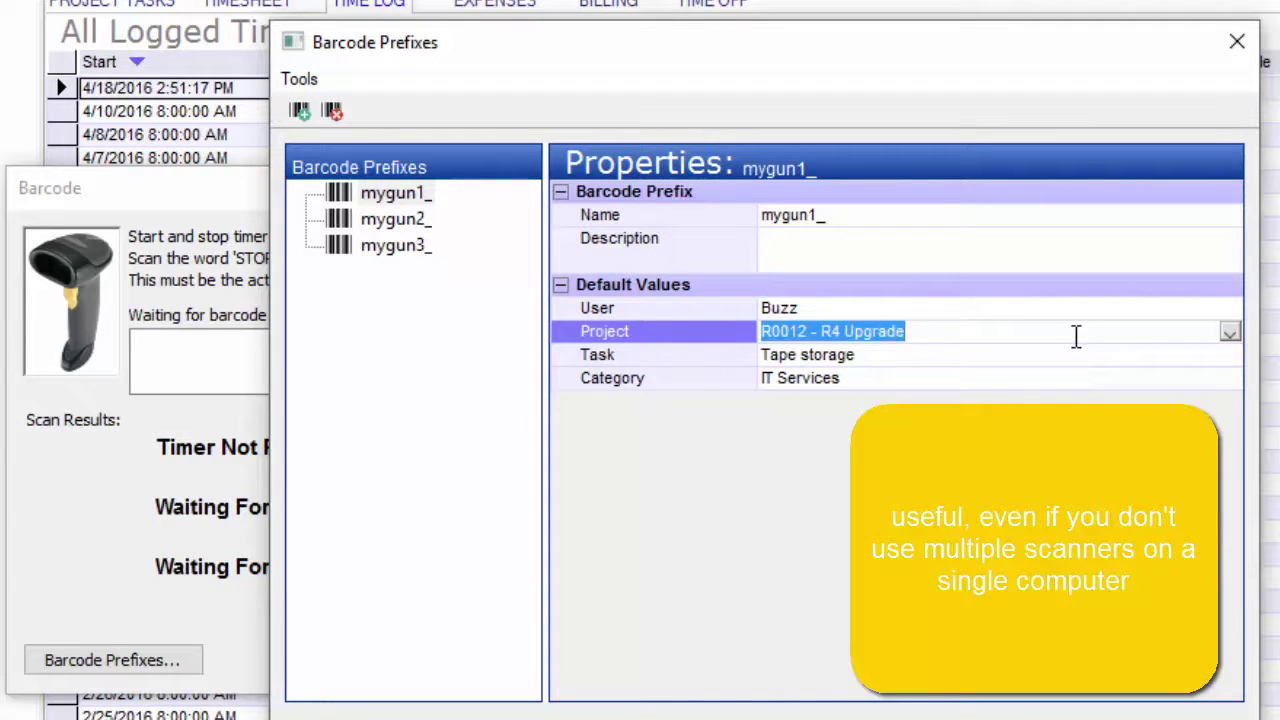
click(972, 356)
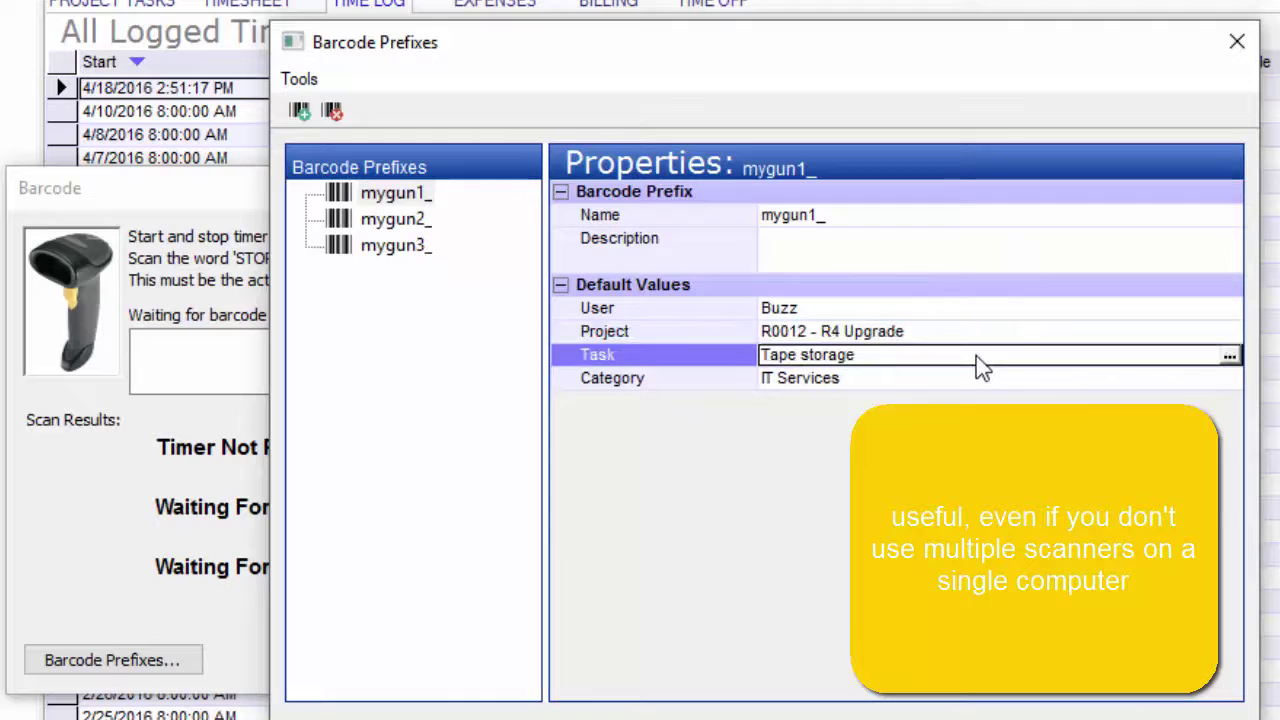
click(980, 378)
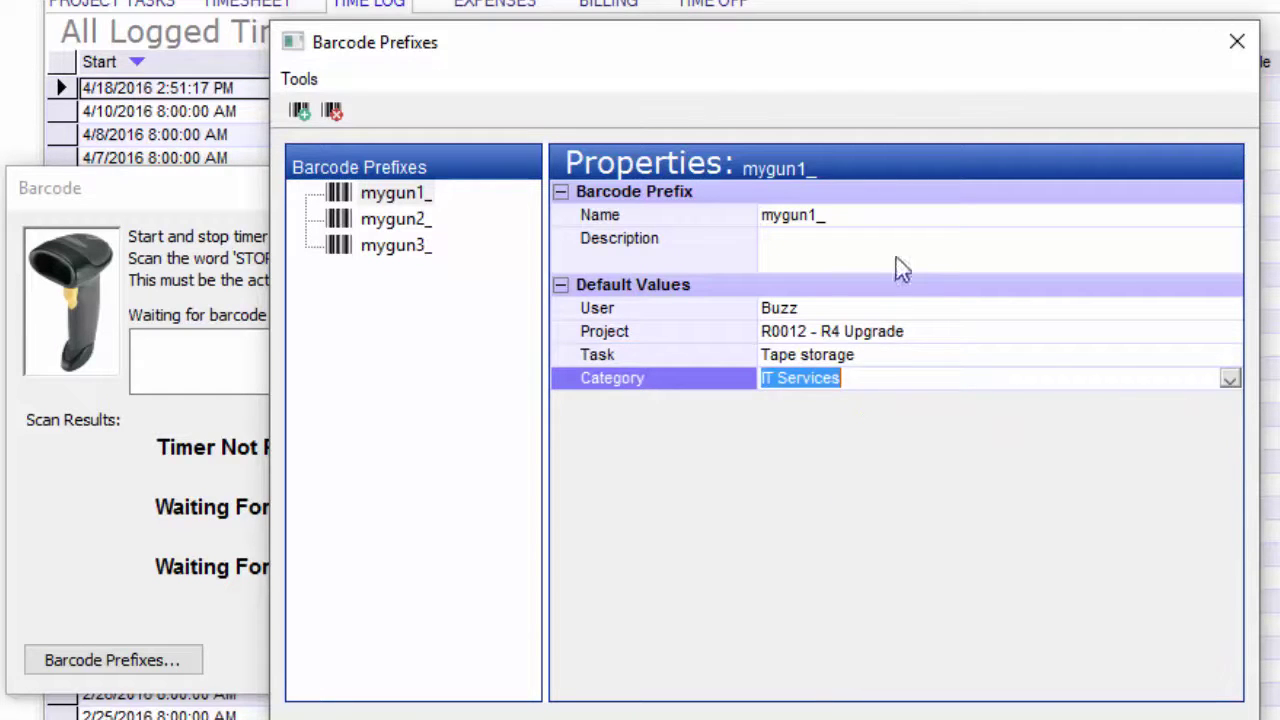
click(340, 222)
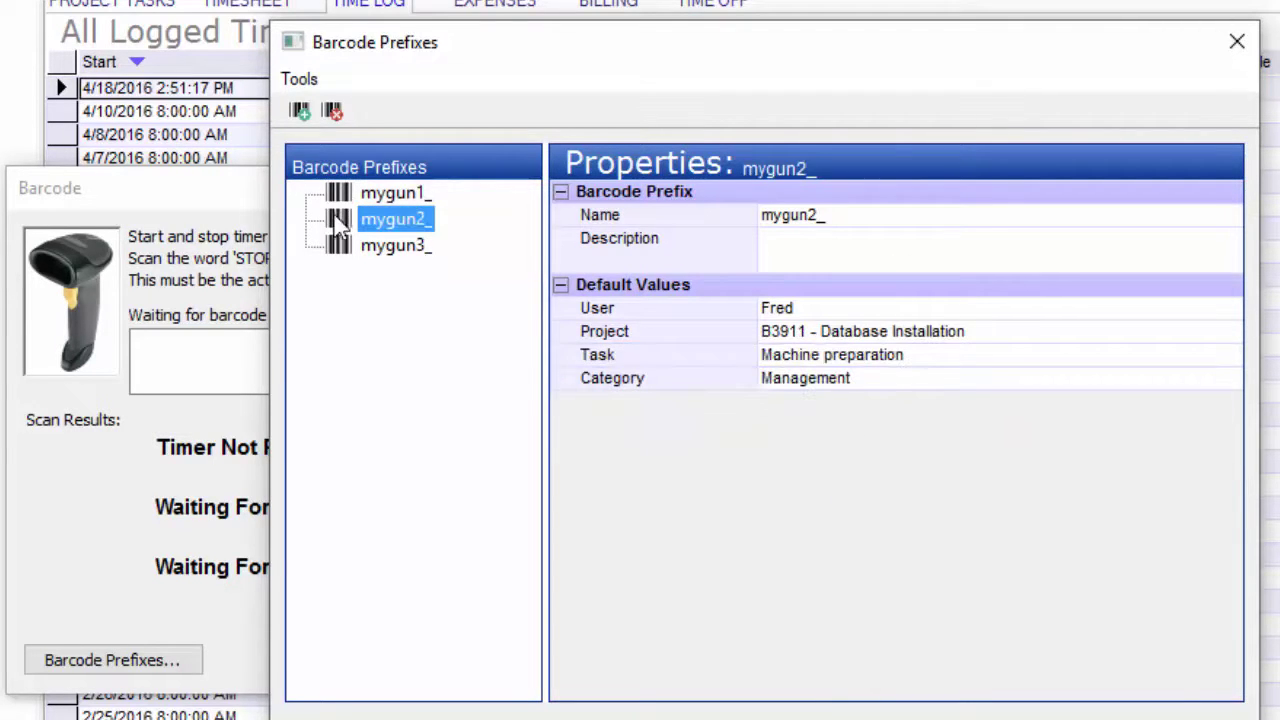
click(343, 256)
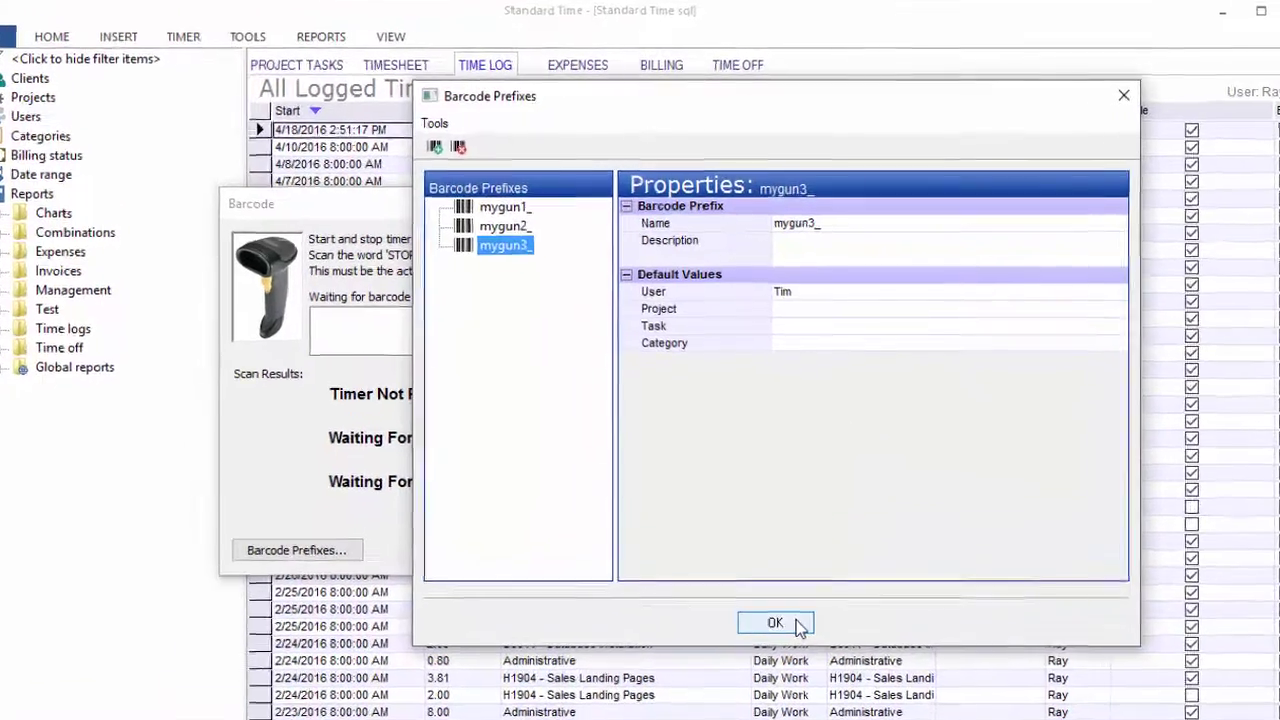
Close the prefix settings and scan employee codes with the mygun3_, mygun1_ and mygun2_ prefixes
click(788, 589)
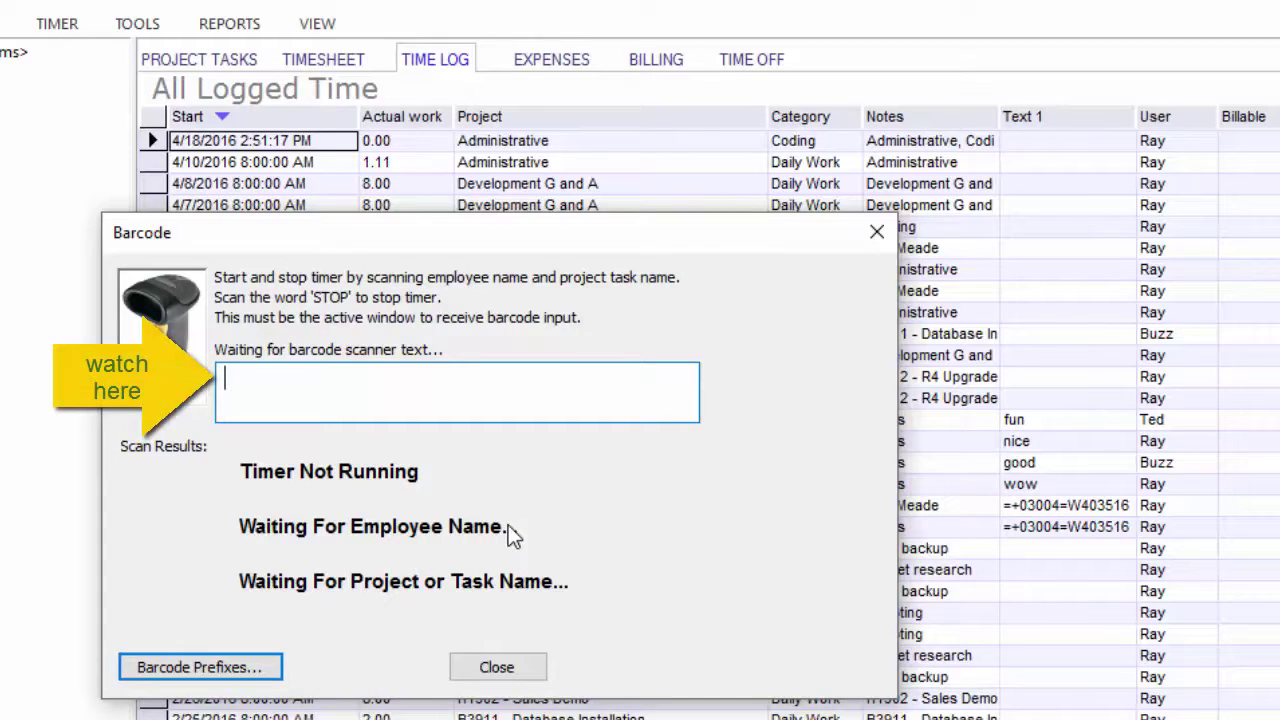
text(mygun3_Dan)
key(Return)
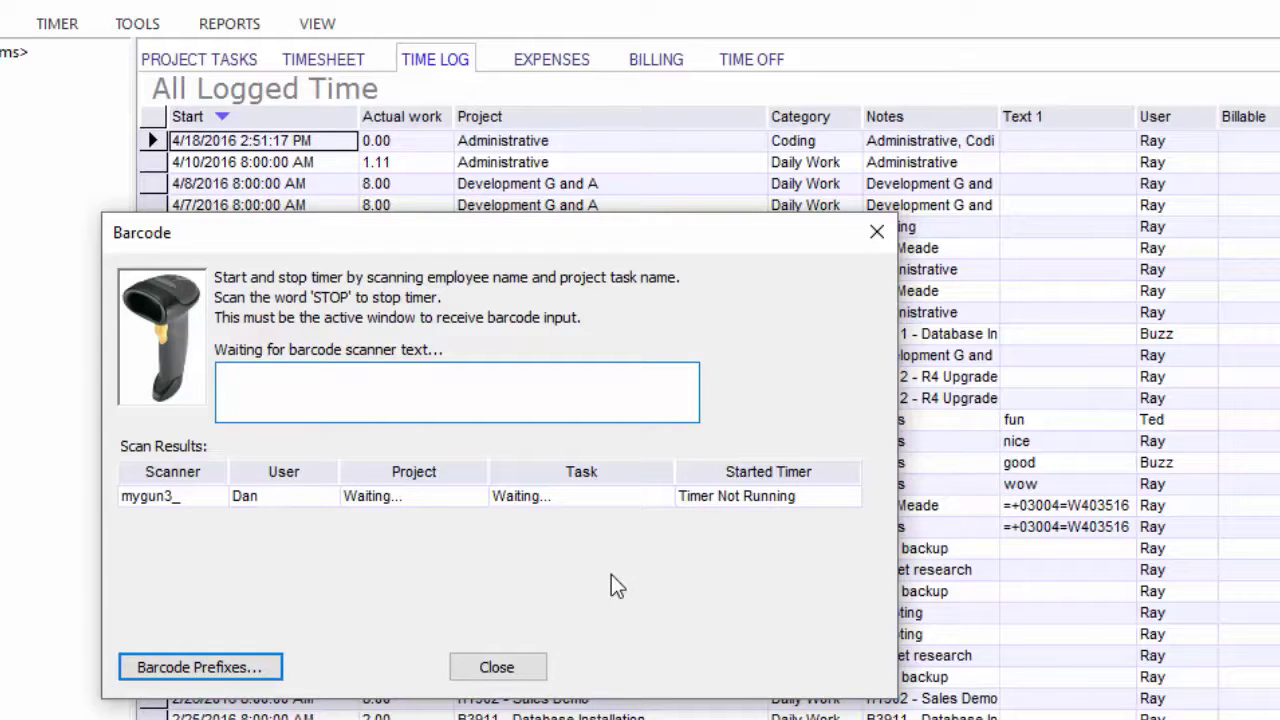
text(mygun1_BUZZ)
key(Return)
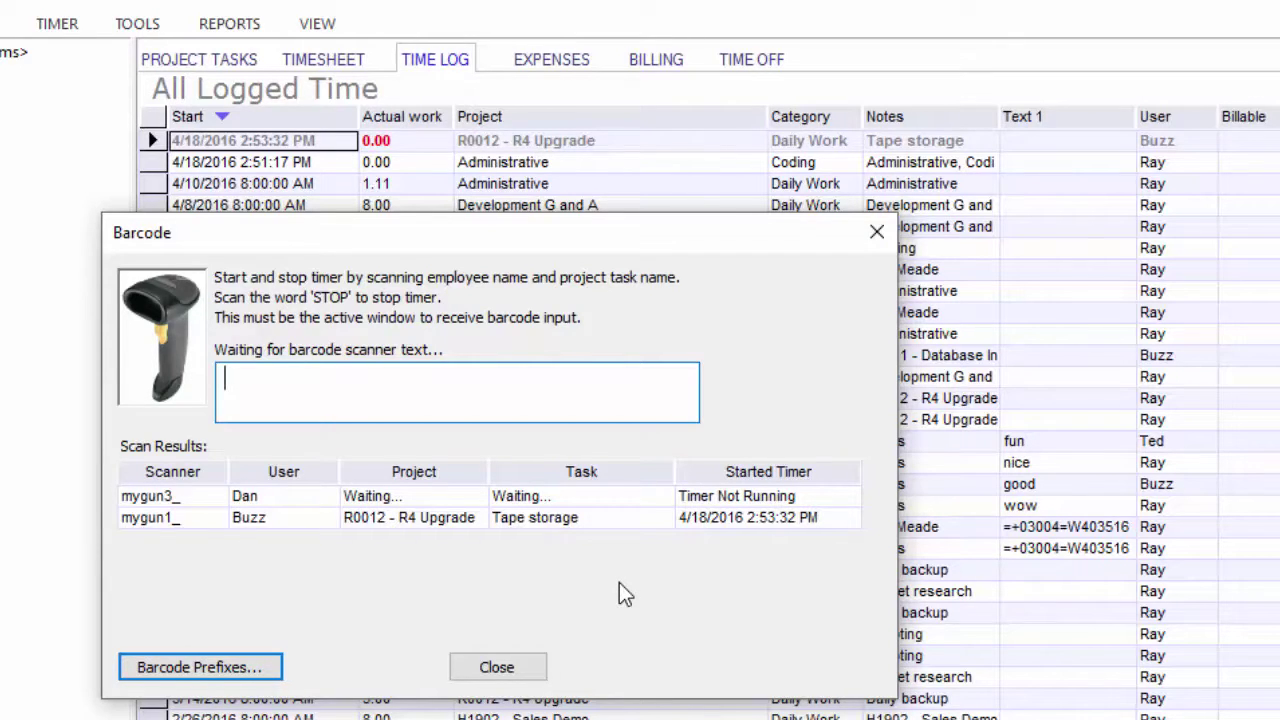
text(mygun2_RAY)
key(Return)
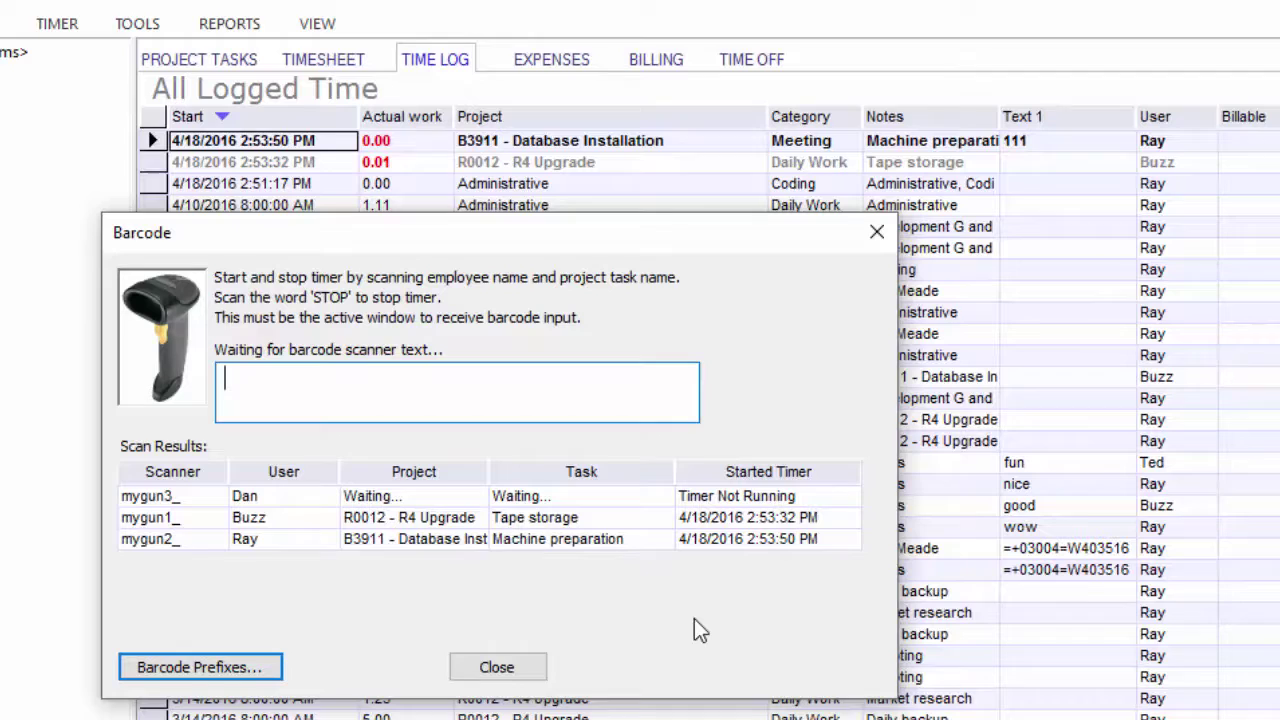
text(mygun3_CODING)
key(Return)
text(mygun3_ADMINISTRATIVE)
key(Return)
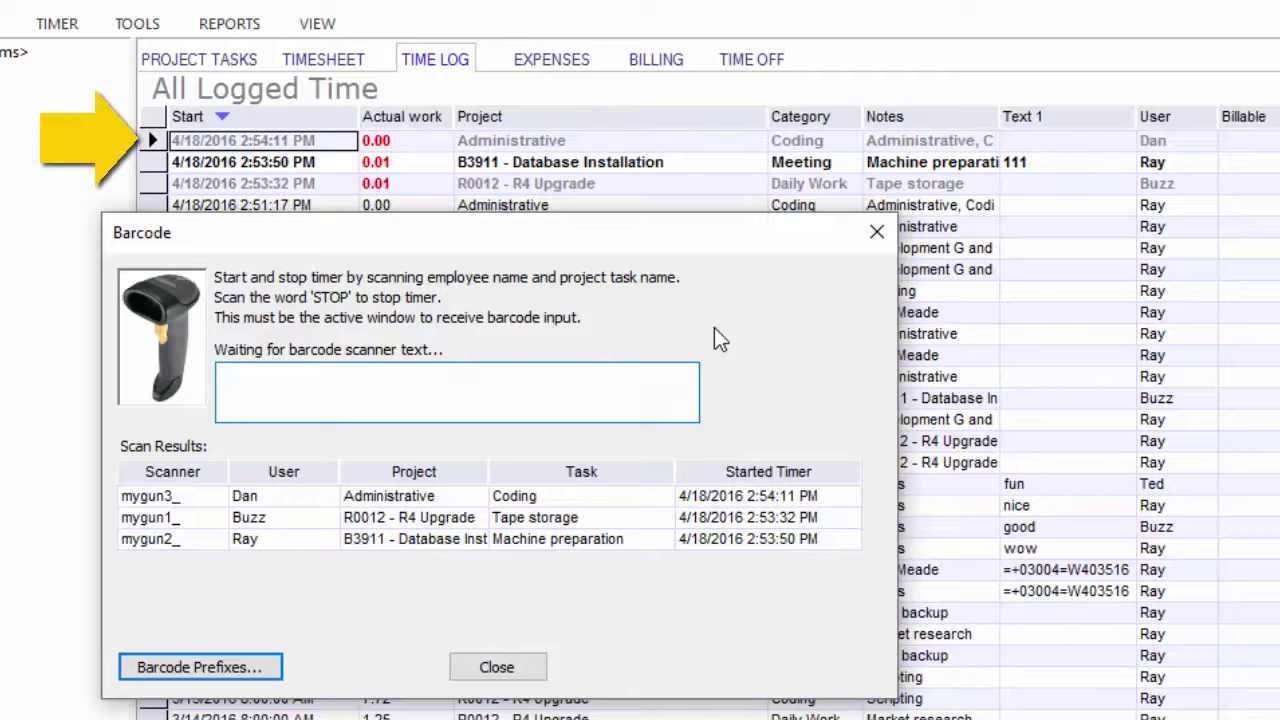
Reopen Barcode Prefixes from the Barcode dialog, showing mygun1_'s defaults
click(260, 672)
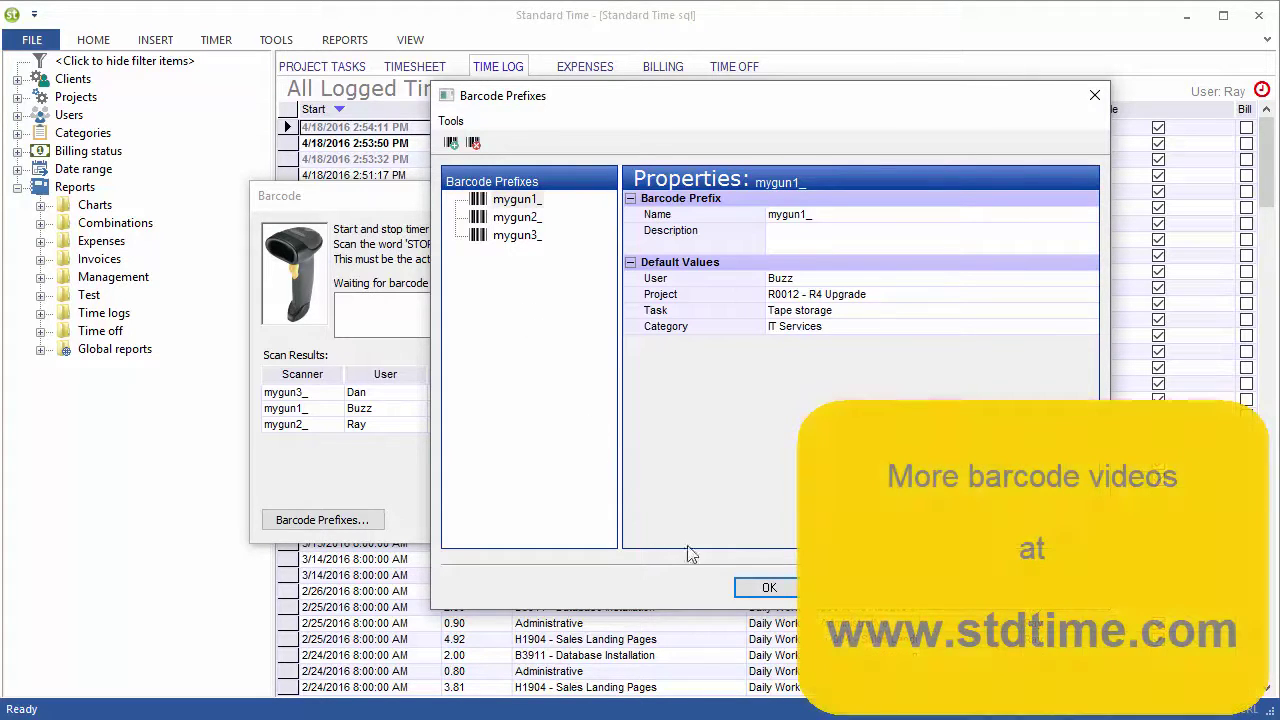
Close the prefix settings, then scan mygun3_STOP and mygun2_CLEAR so the timer reads Not Running
click(750, 588)
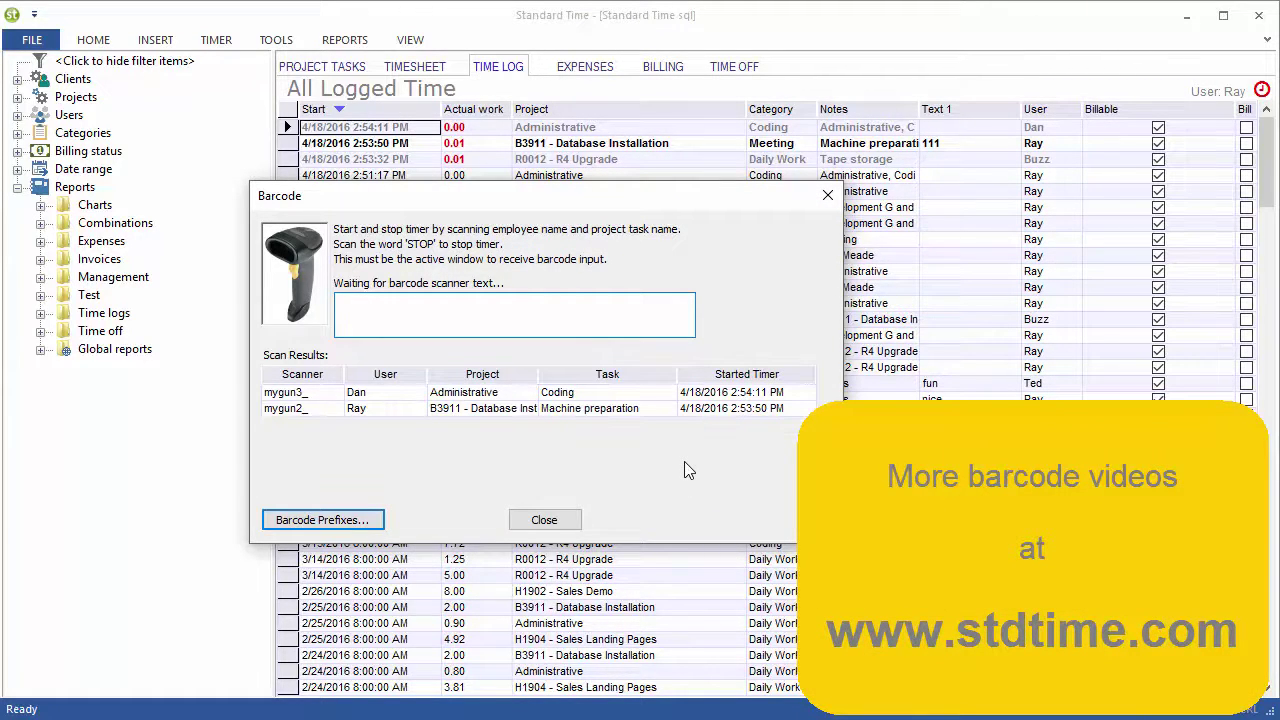
text(mygun3_STOP)
key(Return)
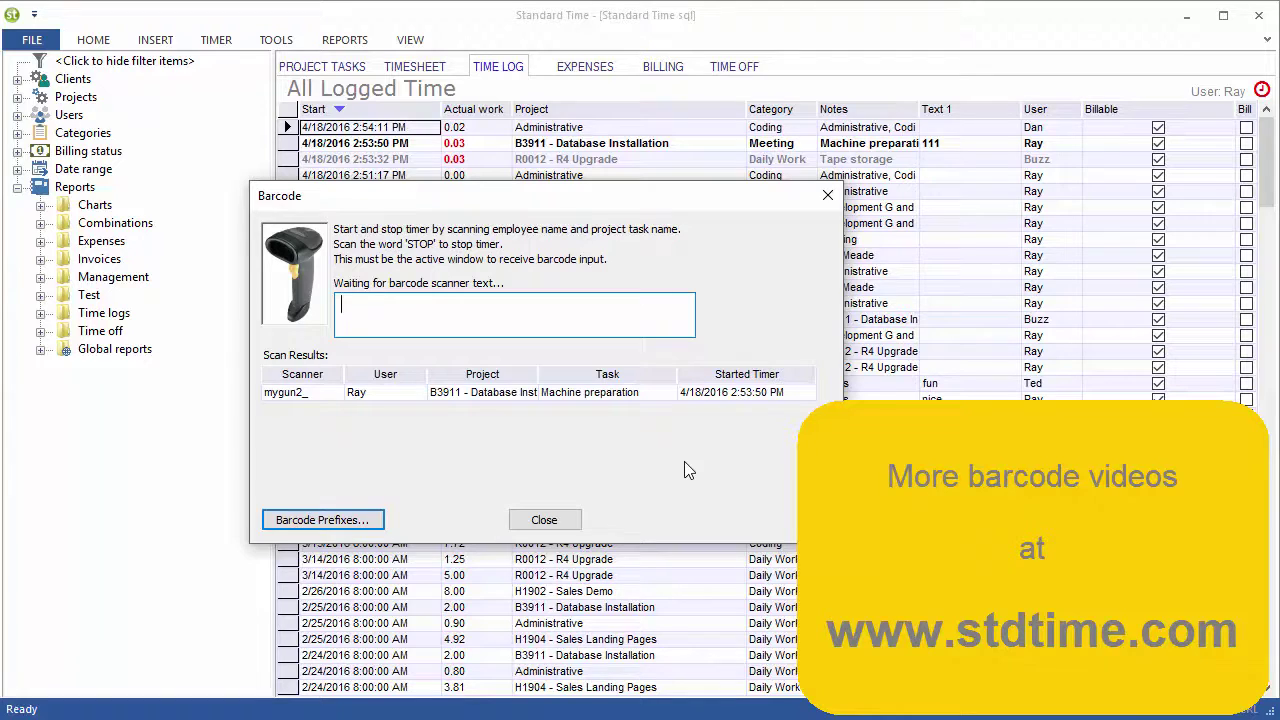
text(mygun2_CLEAR)
key(Return)
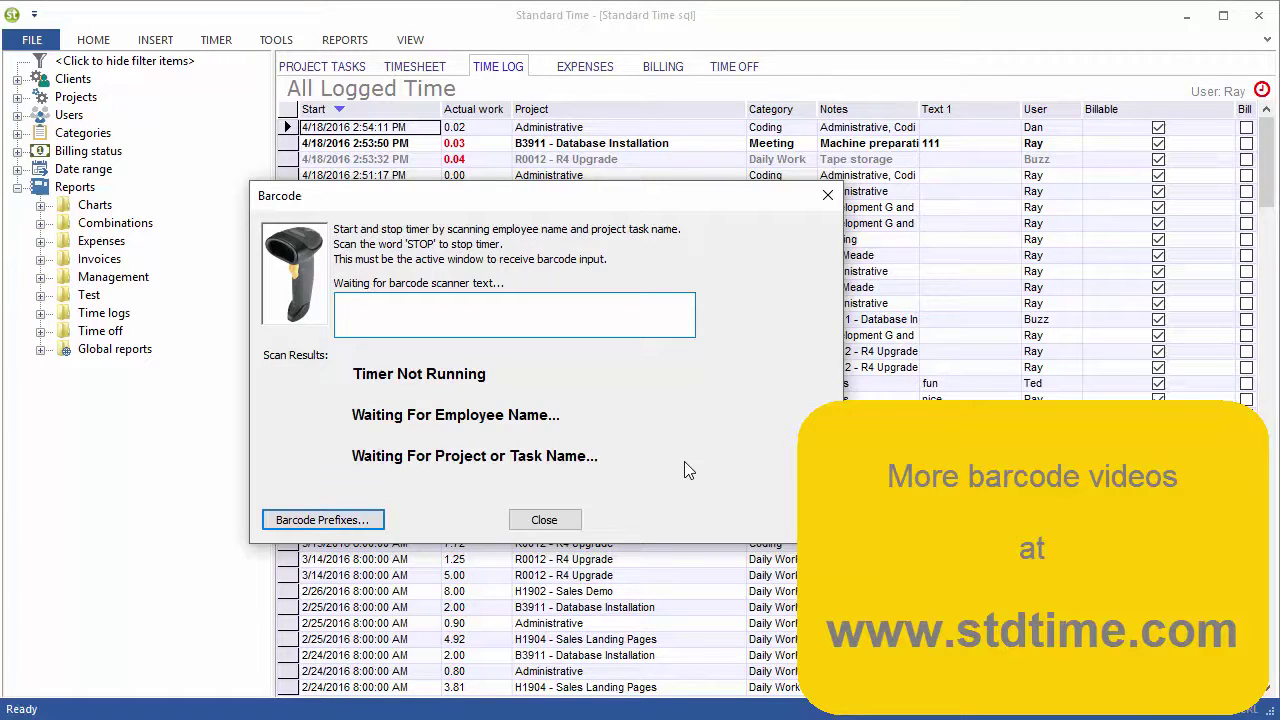